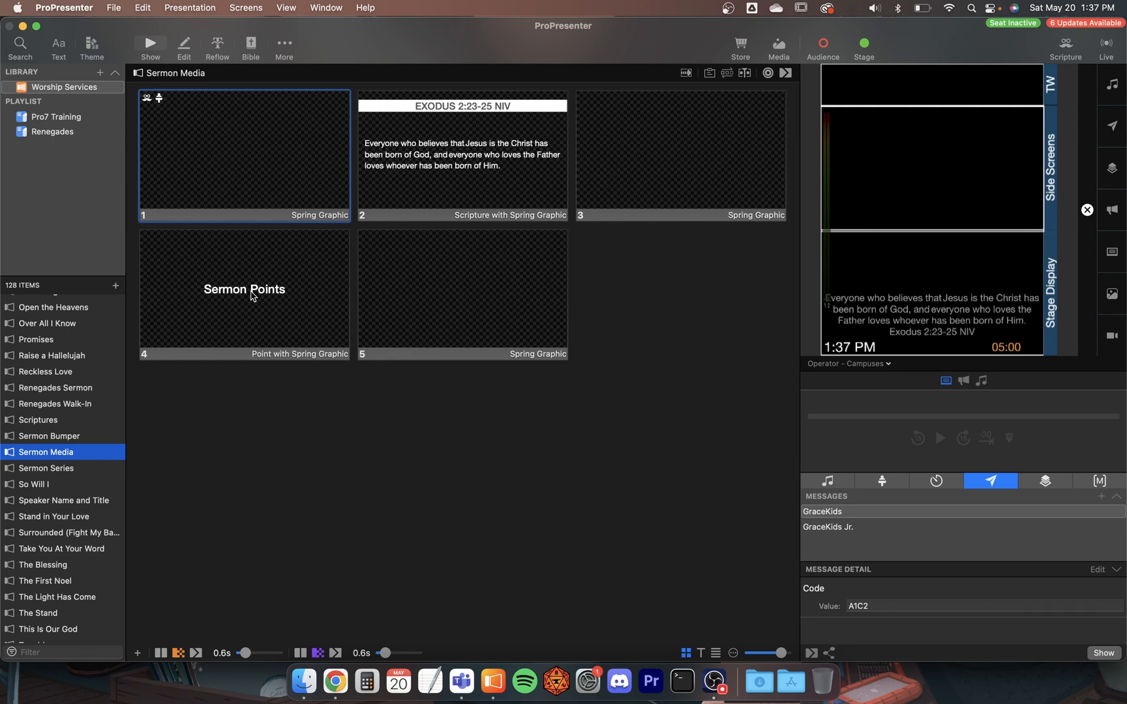
Preview the scripture, sermon points and first Spring Graphic slides on the screens by triggering each one live.
click(416, 172)
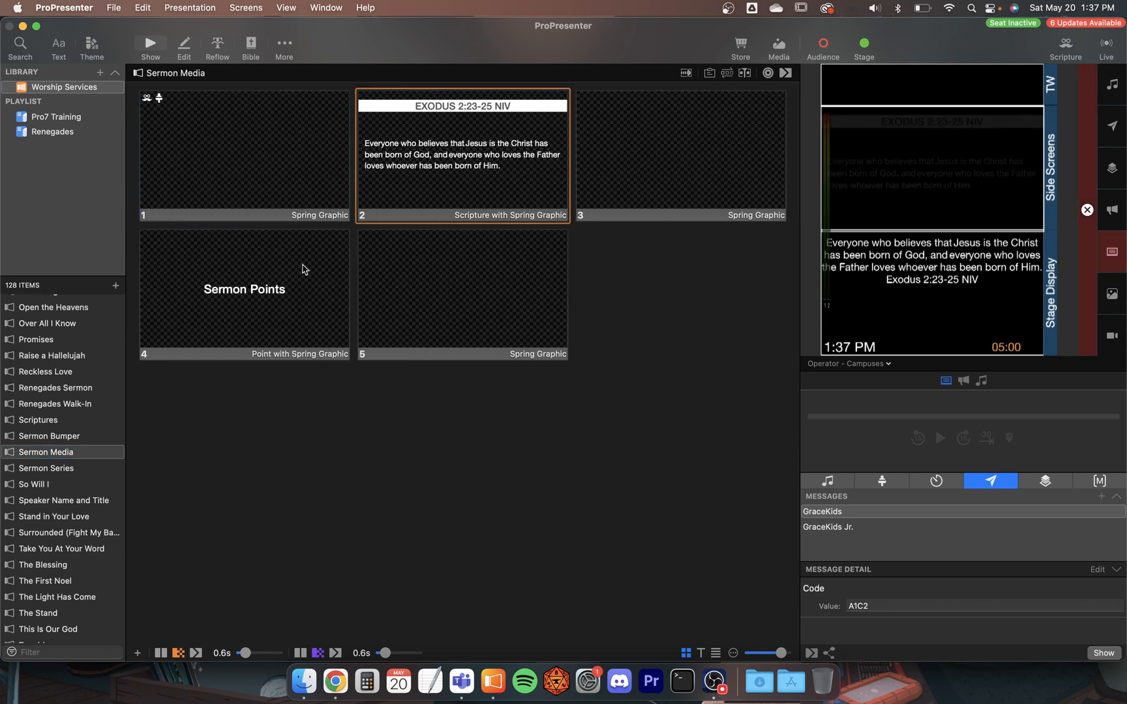
click(308, 283)
click(489, 171)
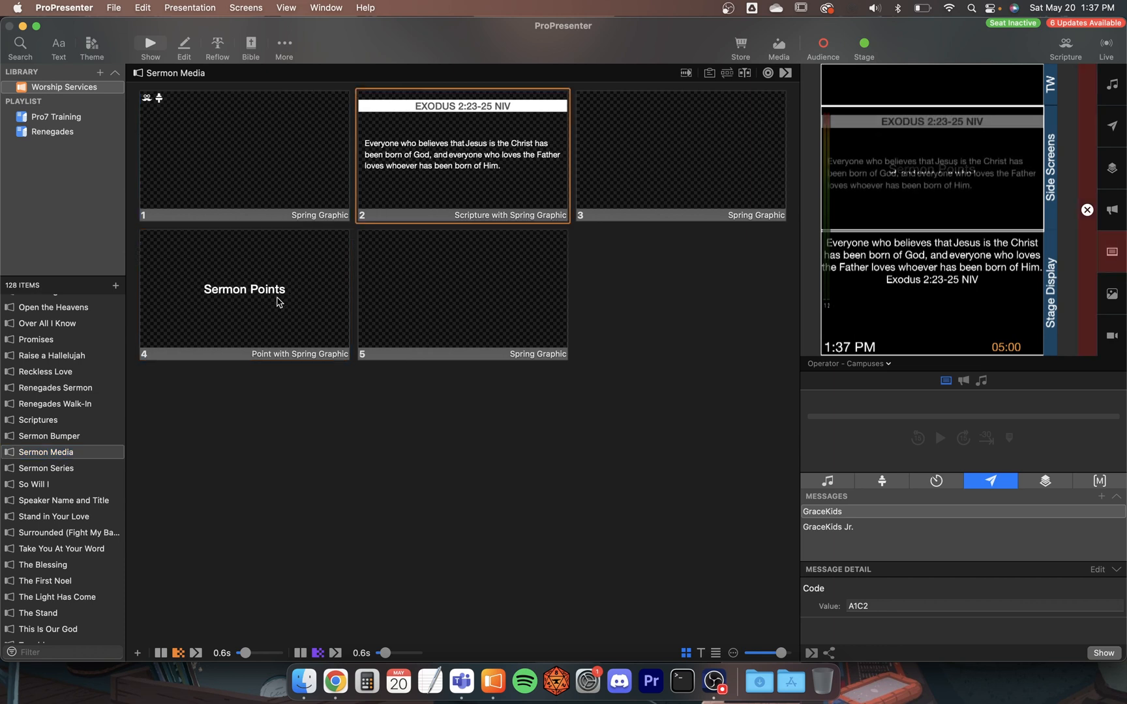
click(278, 300)
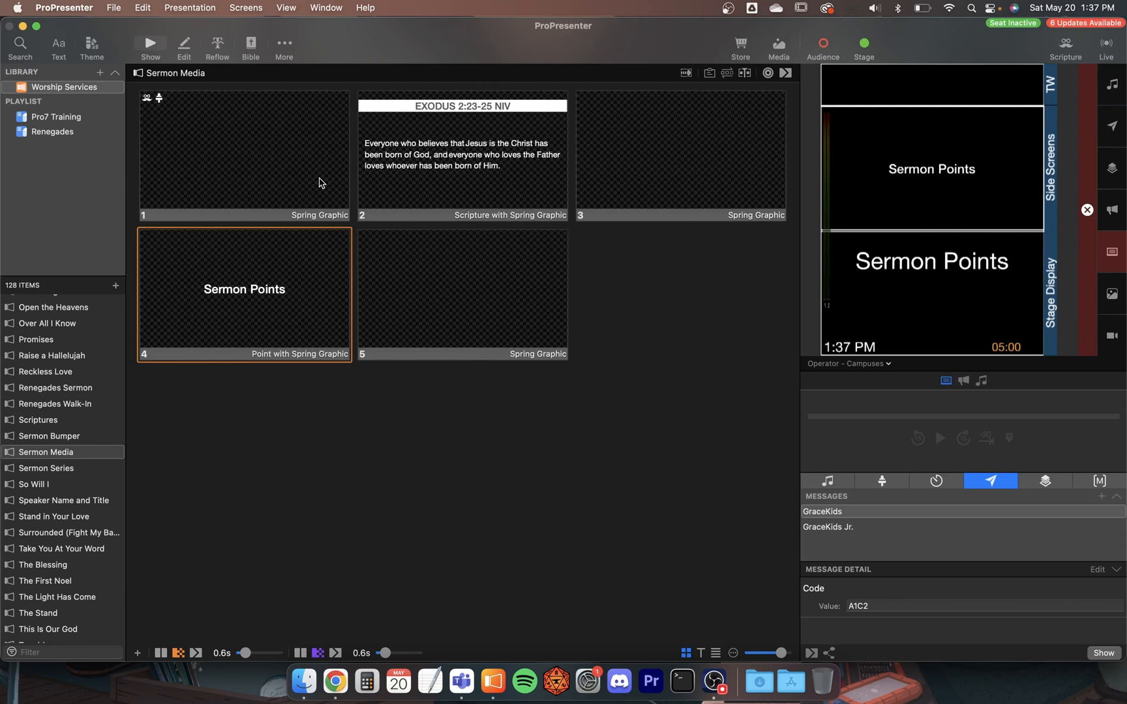
click(319, 183)
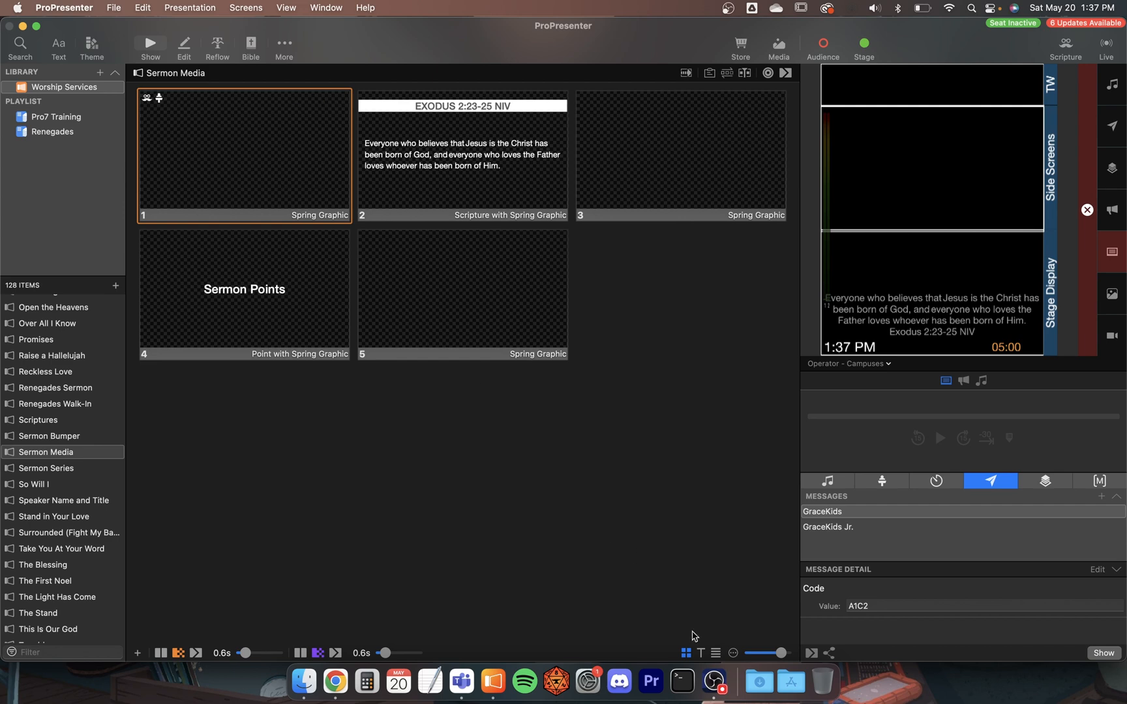
Add Spring.png from Downloads to slide 1 as its media, writing over the existing file, and trigger the slide live.
click(758, 682)
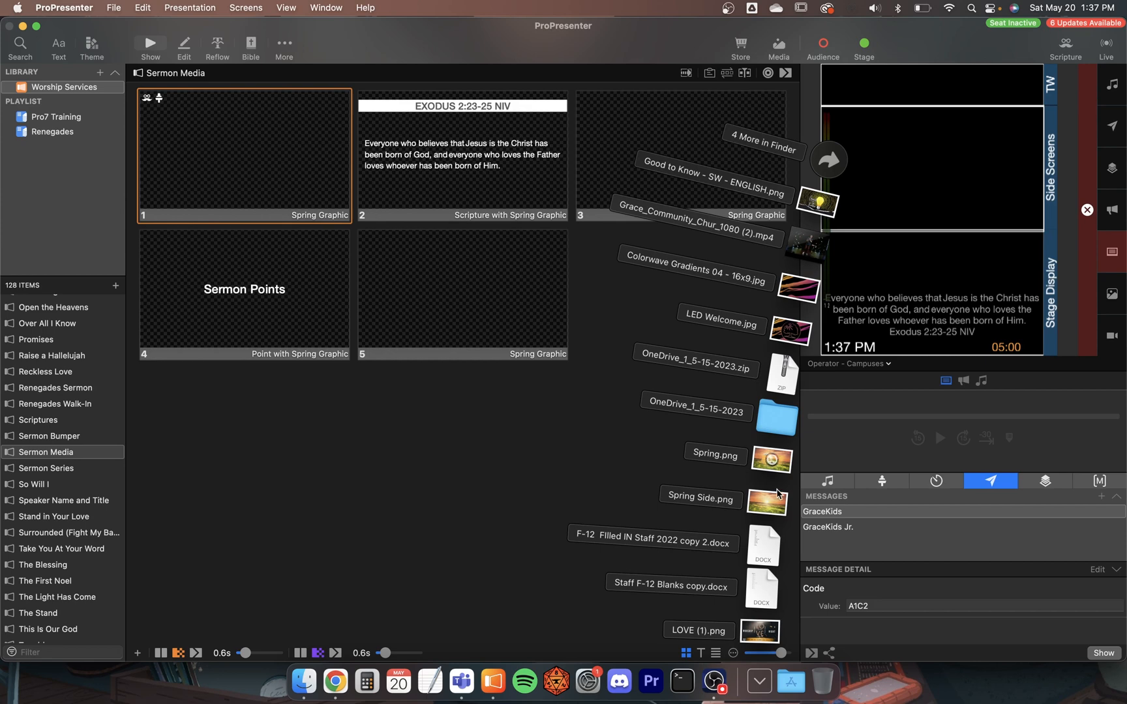
drag(769, 463, 285, 126)
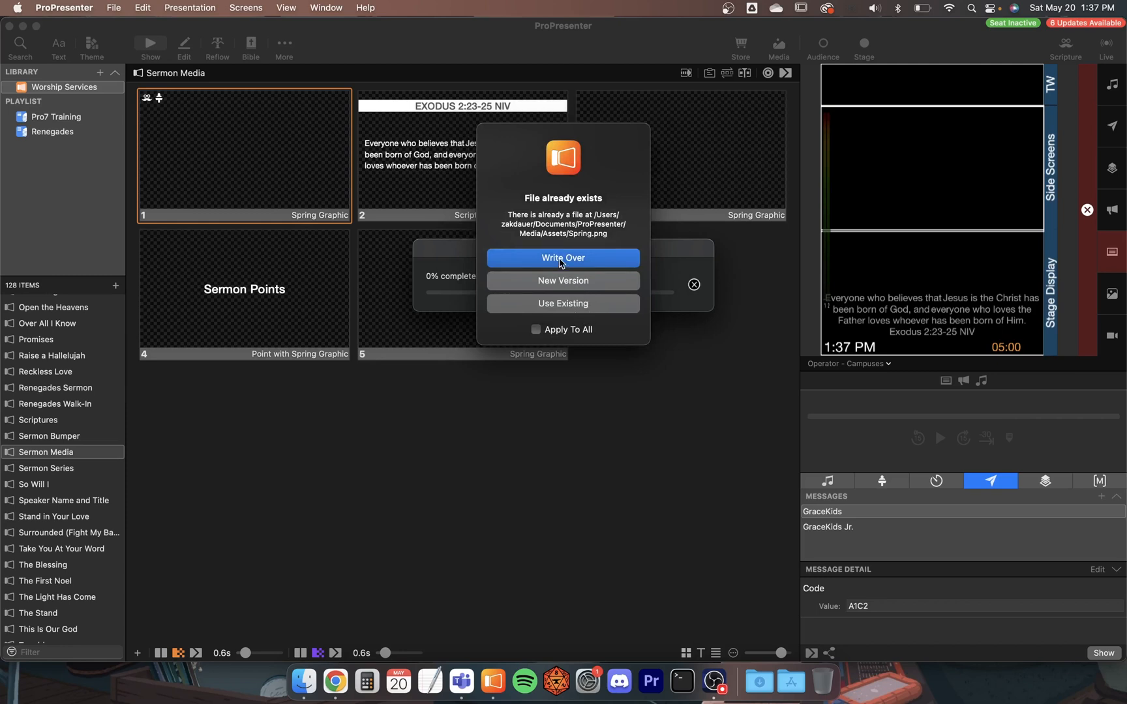
click(577, 259)
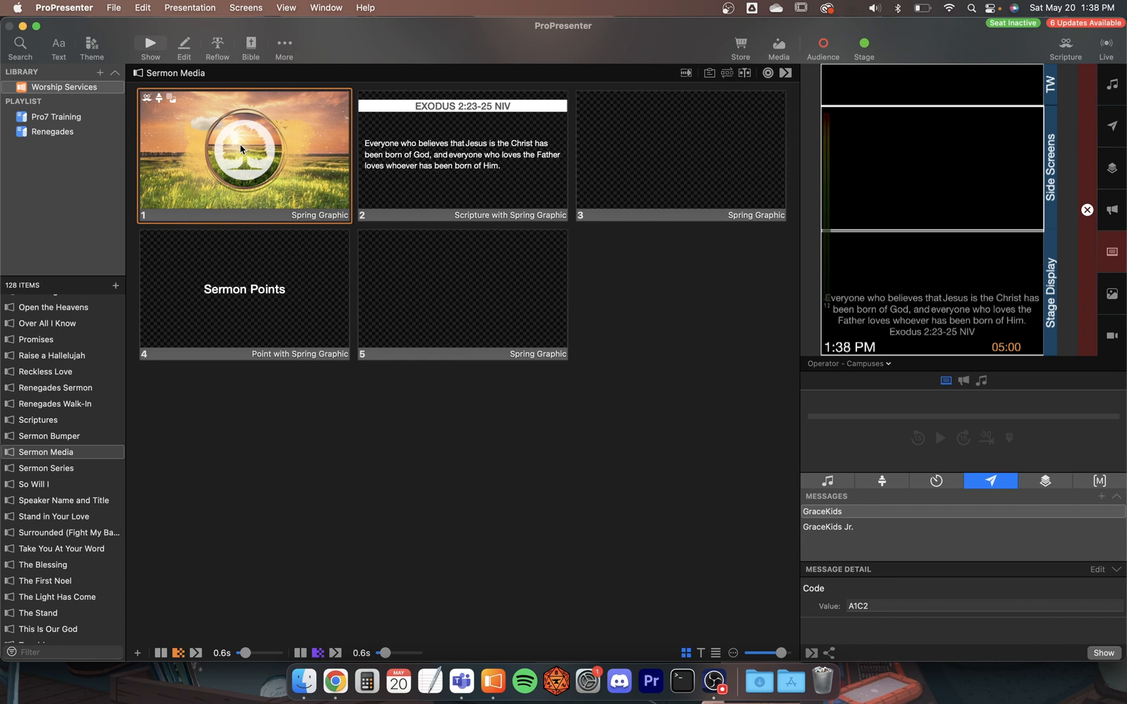
click(284, 157)
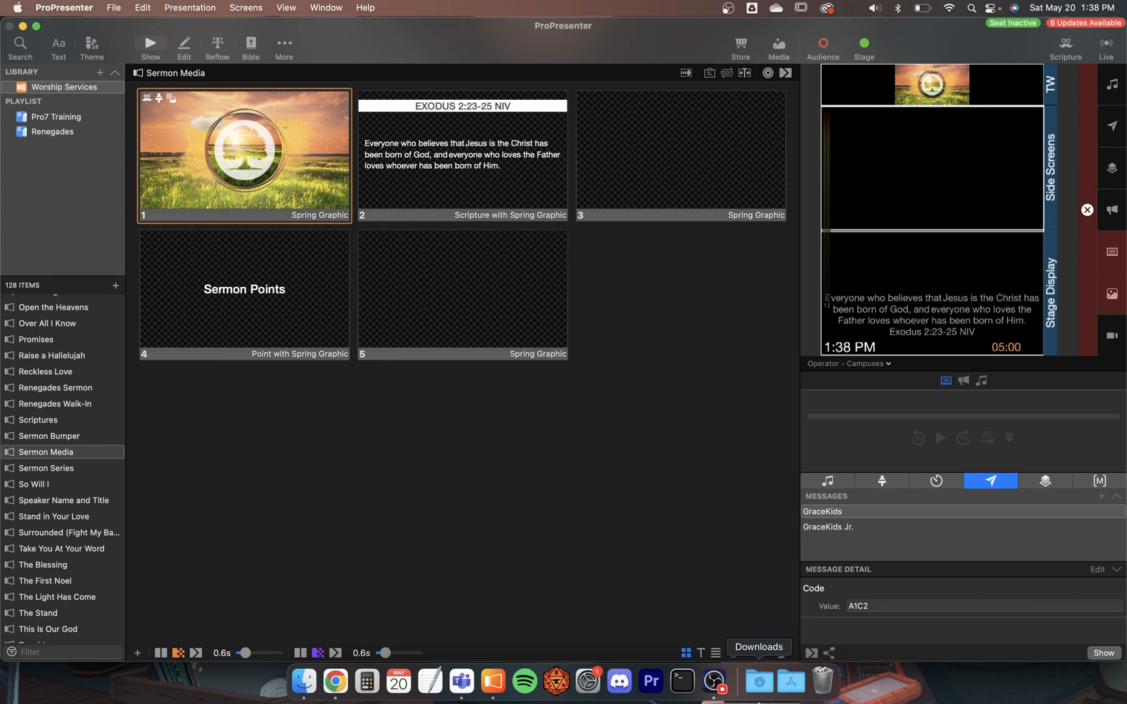
Open slide 1 for editing and insert Spring Side.png from Downloads, writing over the existing file.
click(759, 686)
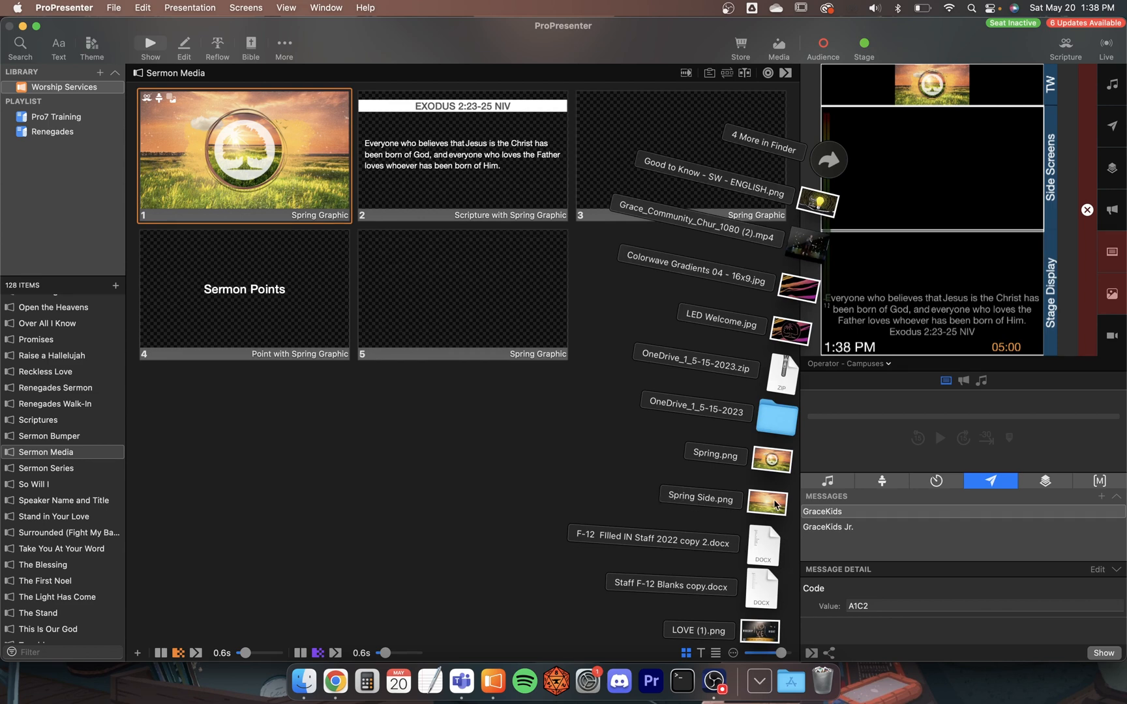
click(471, 435)
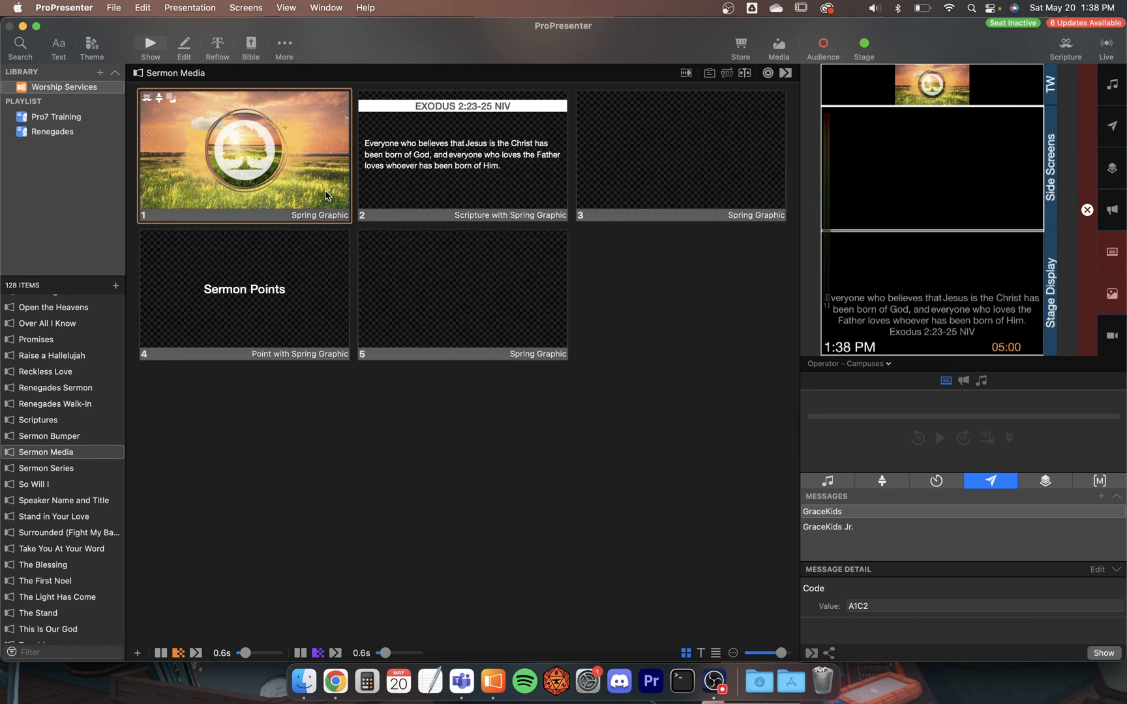
right_click(315, 183)
click(334, 202)
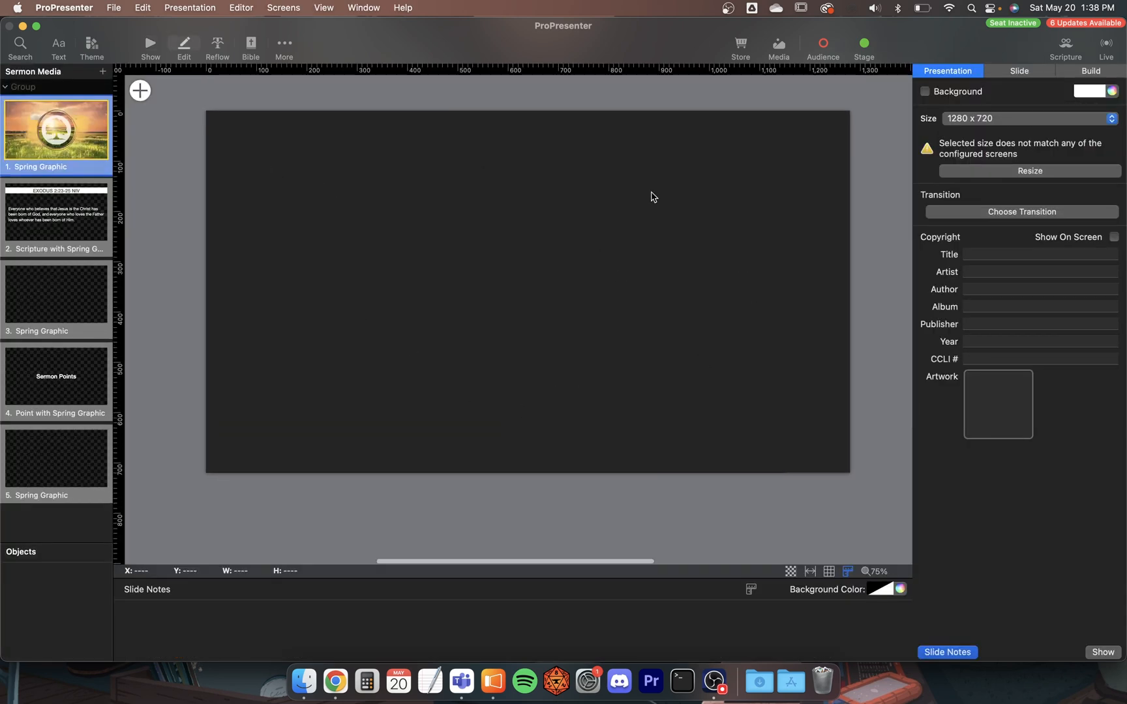
click(760, 685)
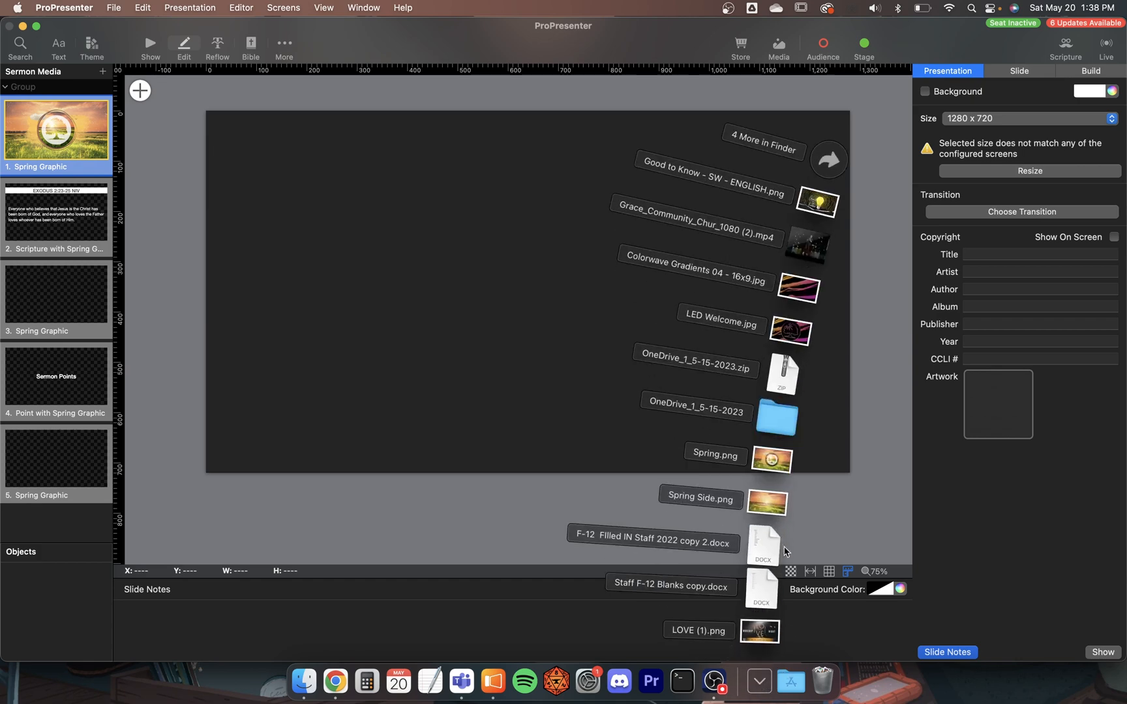
drag(760, 506, 636, 332)
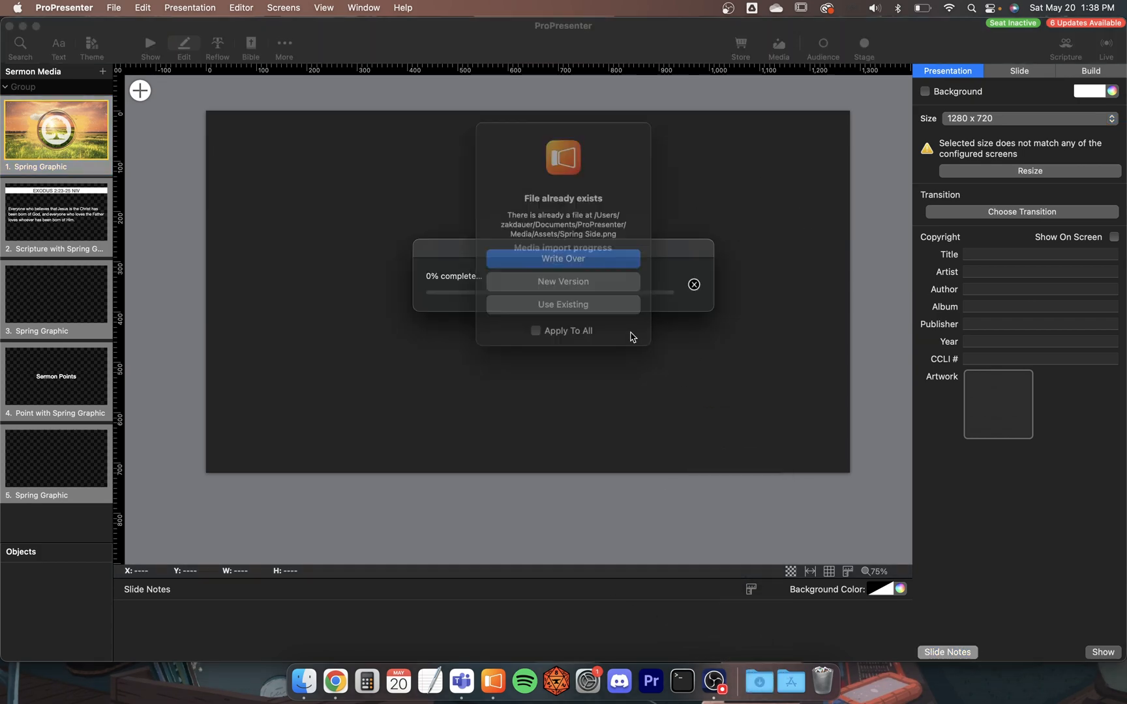
click(579, 260)
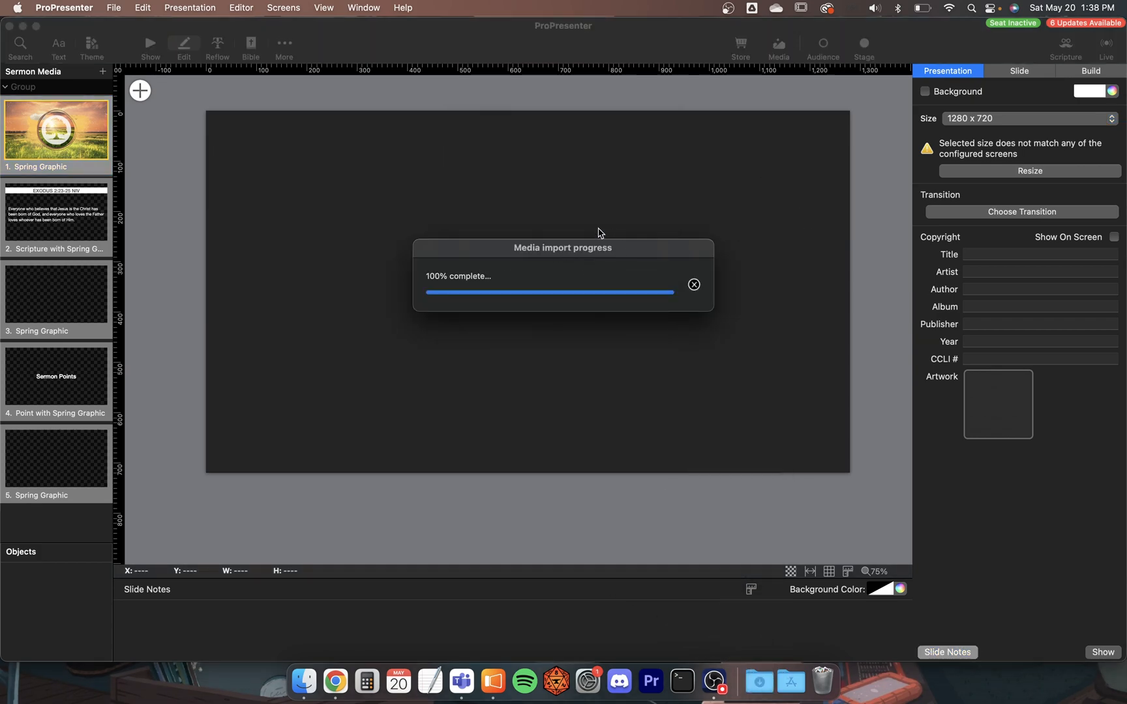
scroll(606, 221, down, 1)
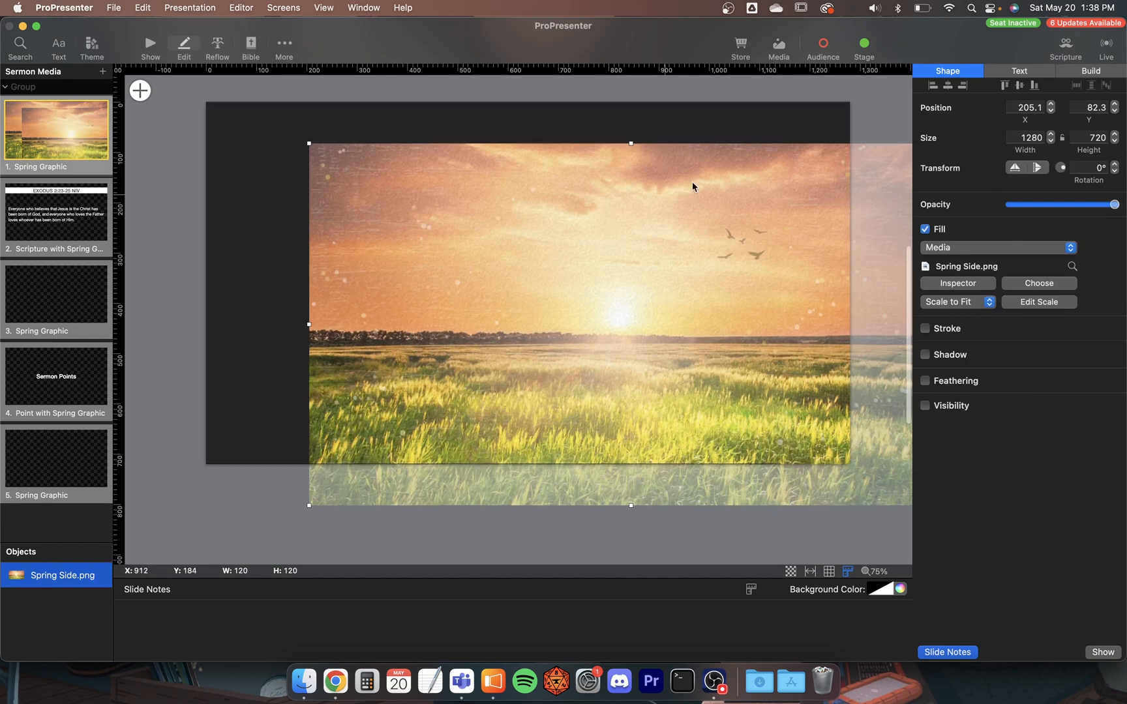
Center the Spring Side.png image horizontally and vertically on slide 1, and trigger the slide live in the show view.
click(949, 87)
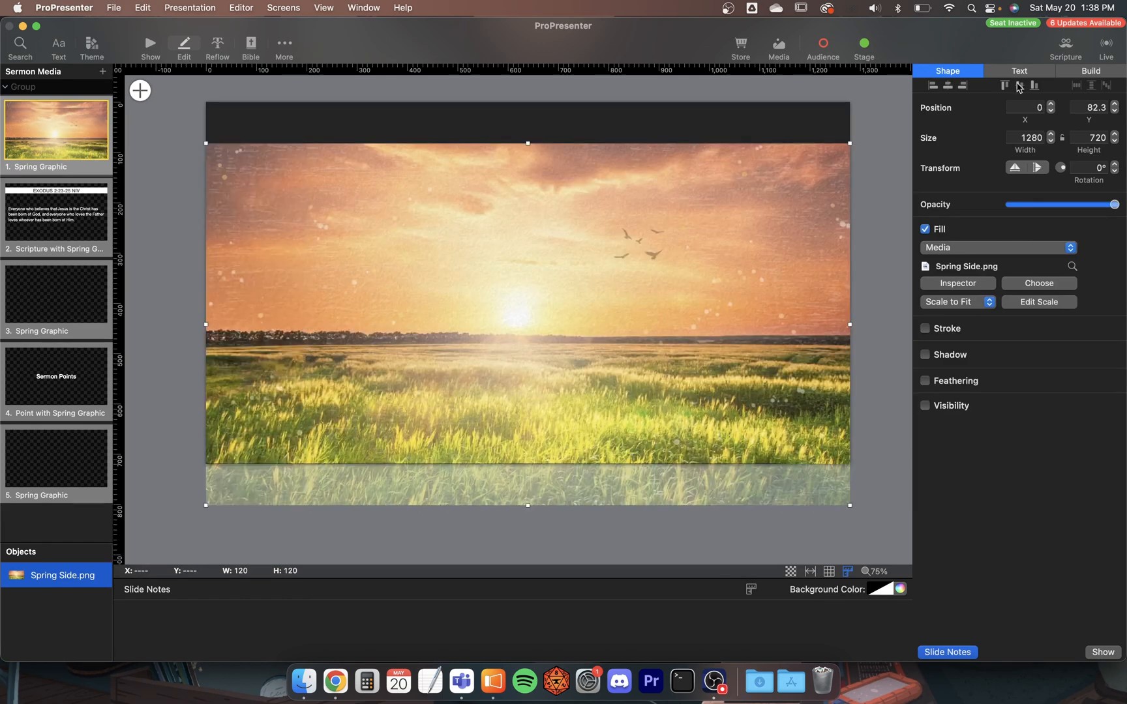
click(1019, 85)
scroll(382, 219, up, 3)
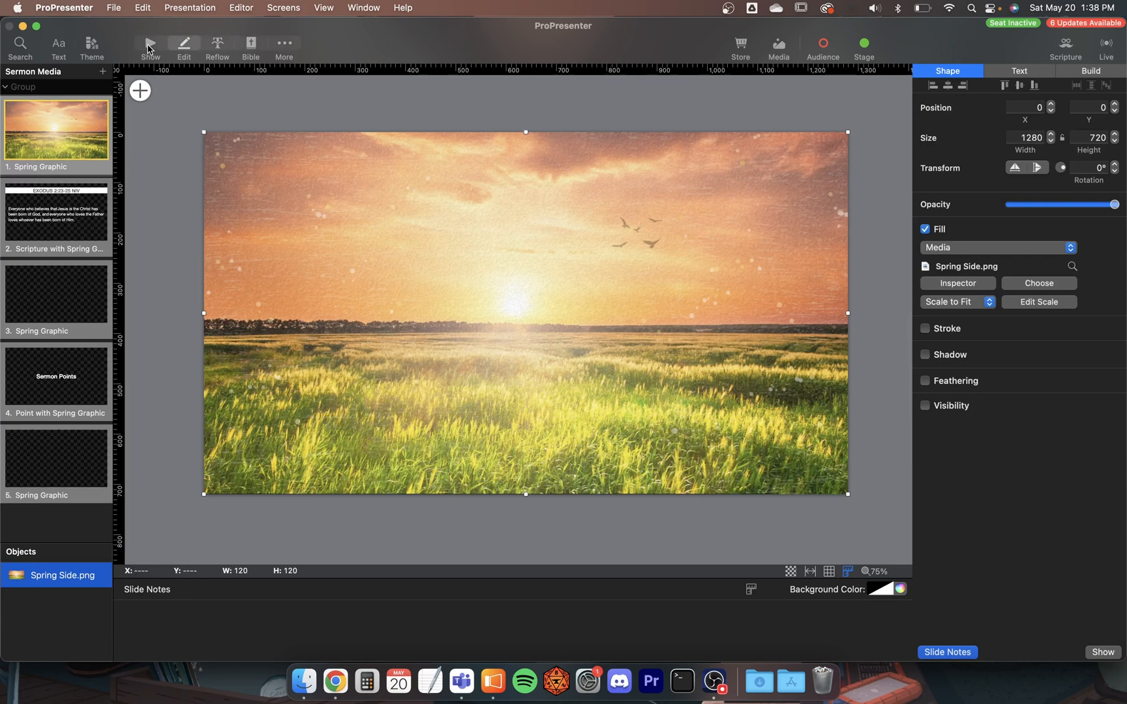
click(149, 47)
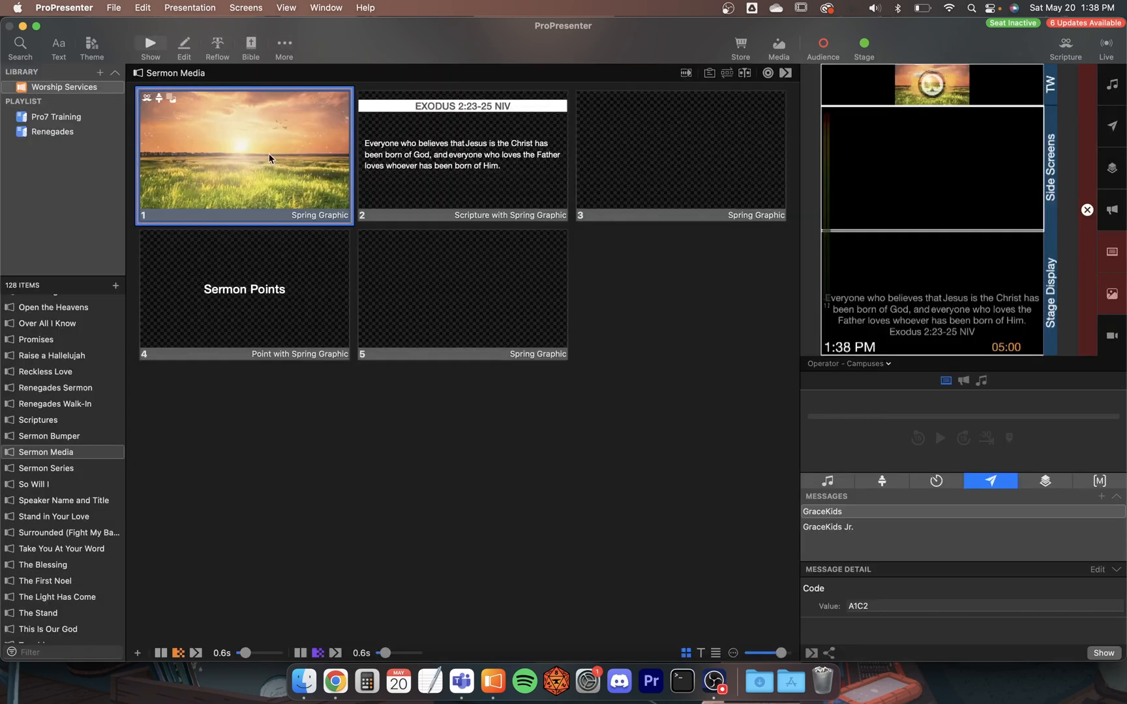
click(263, 157)
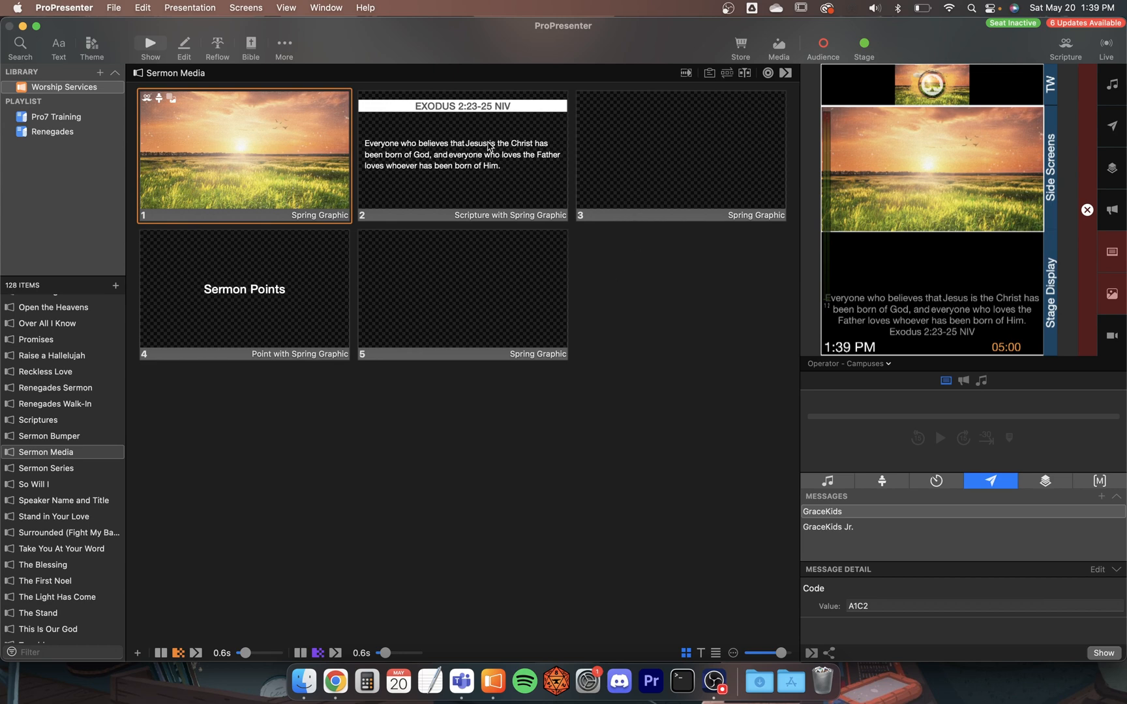
Trigger the scripture slide live, open it for editing and insert Spring Side.png from Downloads, writing over the existing file.
click(426, 137)
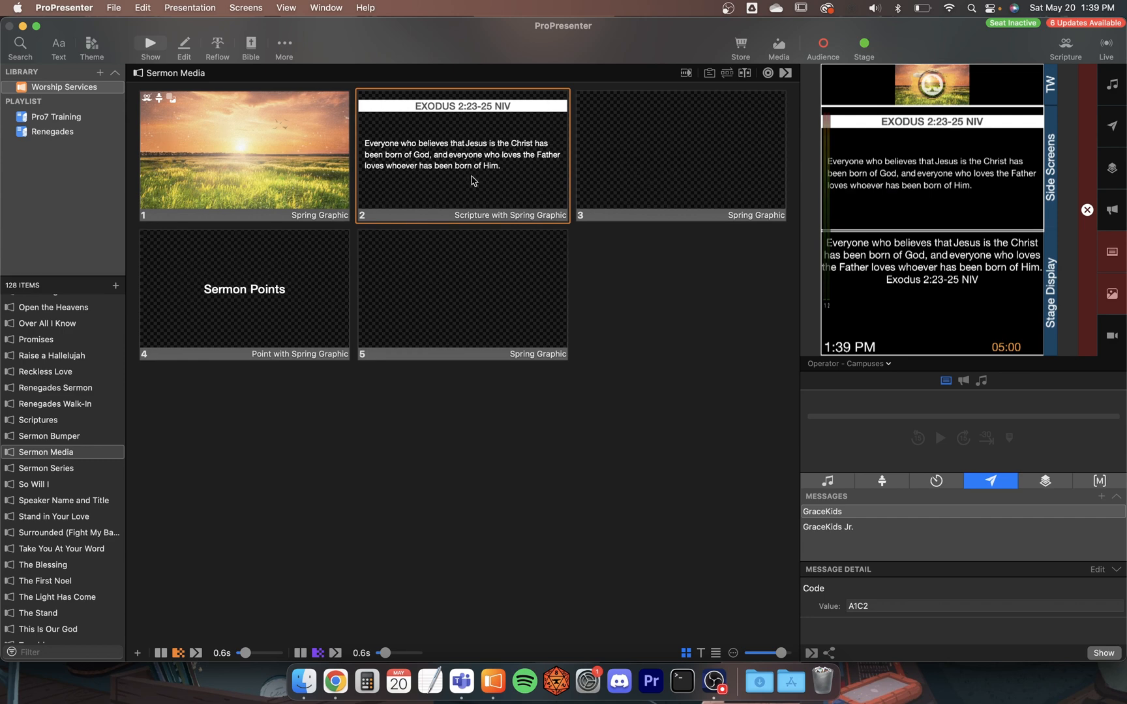
right_click(435, 122)
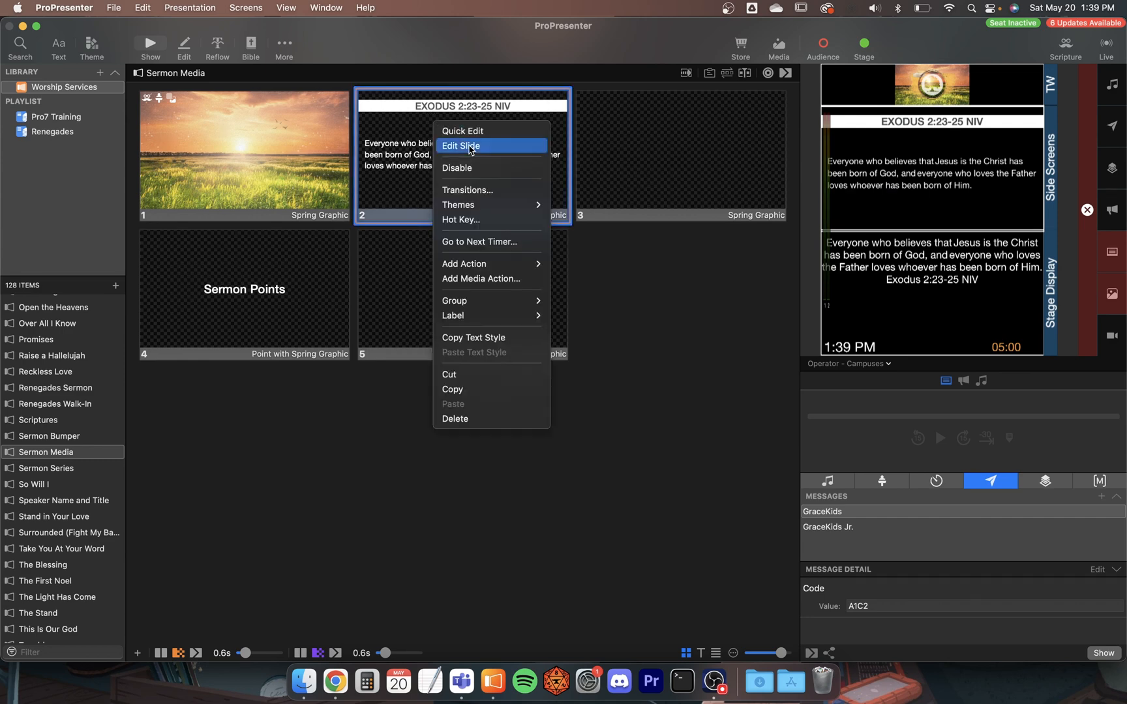
click(470, 146)
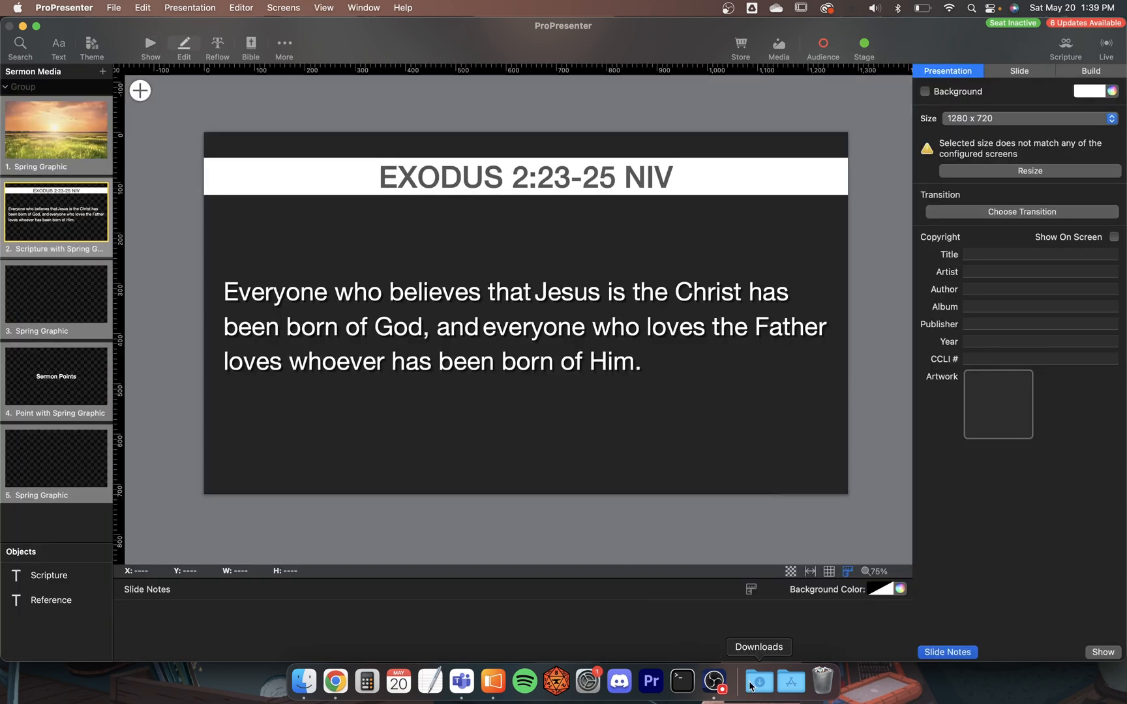
click(750, 686)
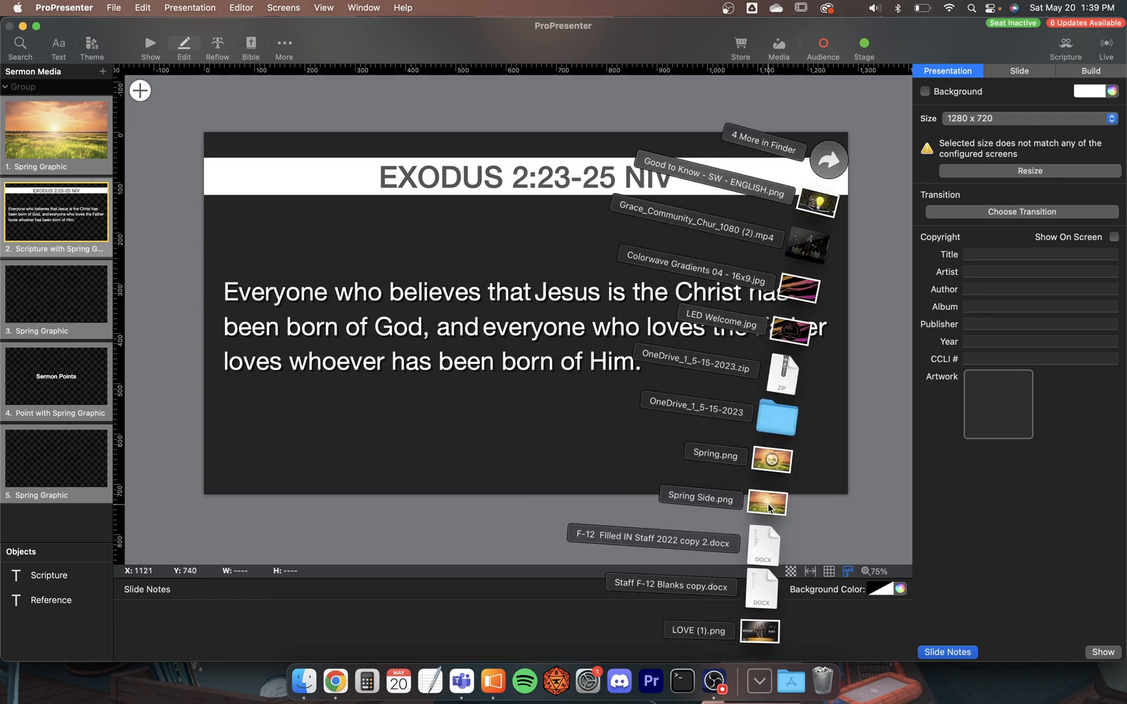
drag(768, 508, 591, 377)
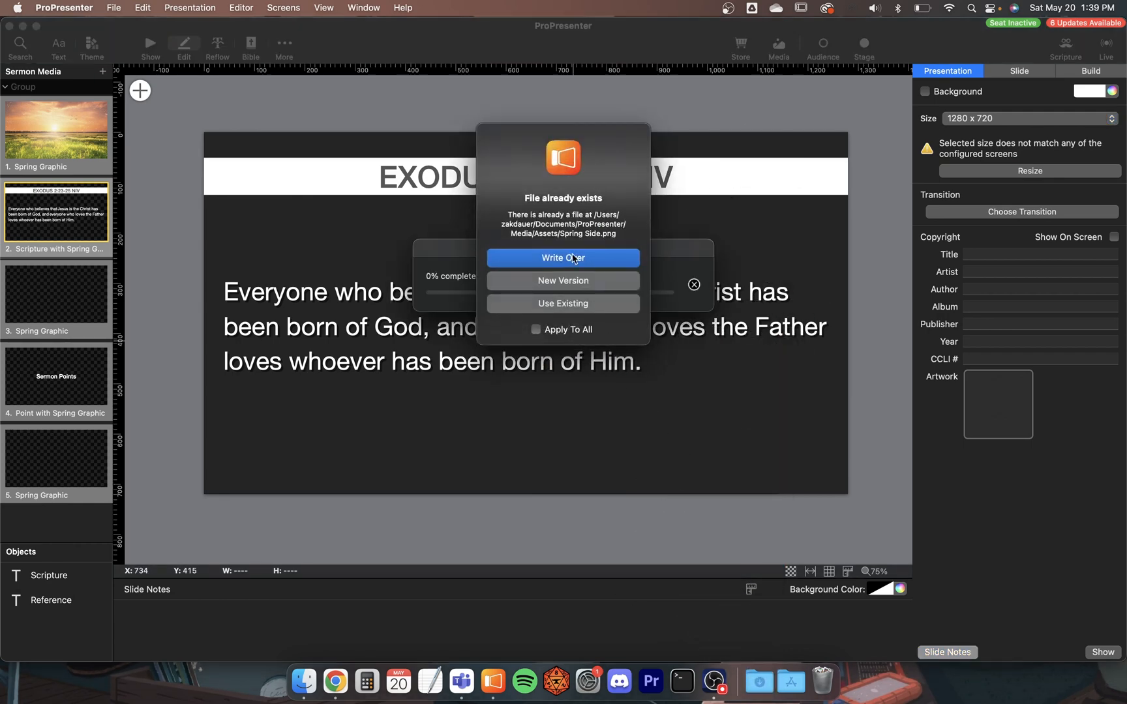
click(574, 259)
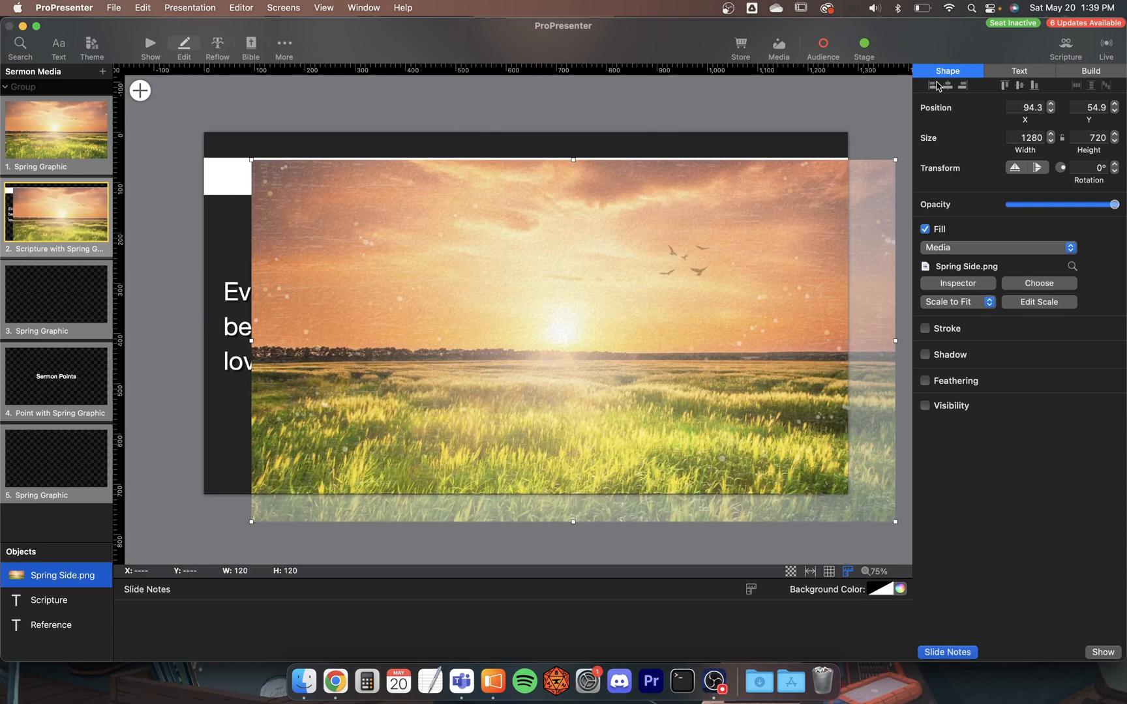
Center the Spring Side.png image on the scripture slide and move it behind the Scripture and Reference text objects.
click(948, 85)
click(1019, 86)
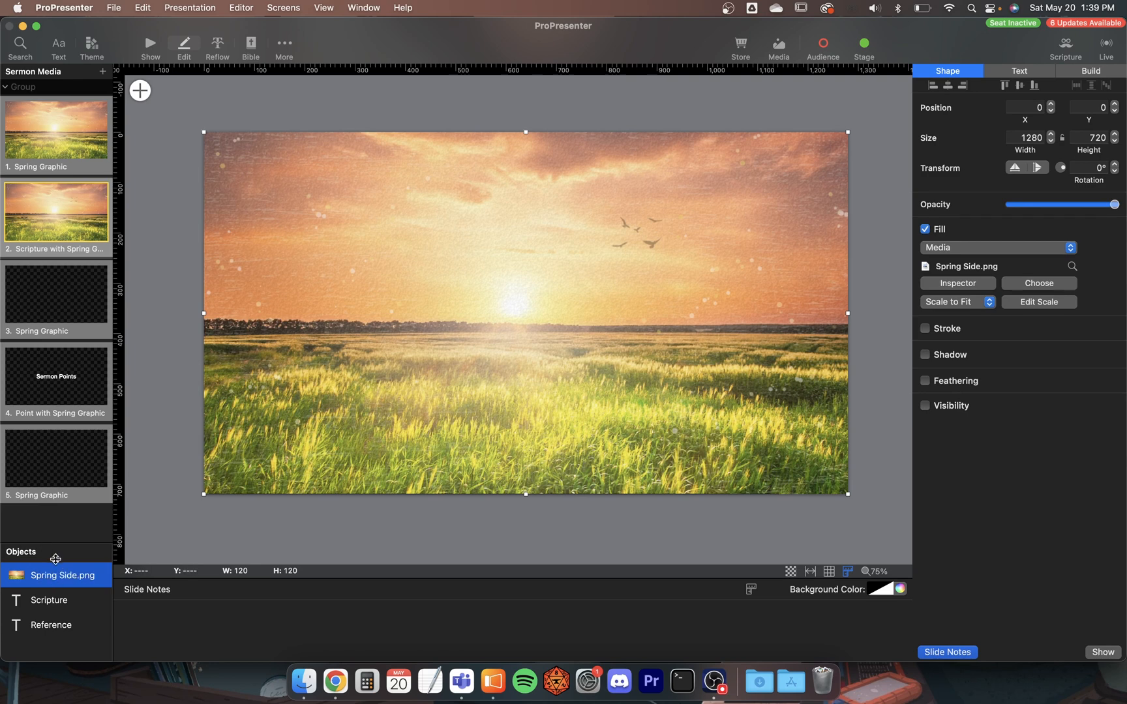
drag(56, 559, 52, 608)
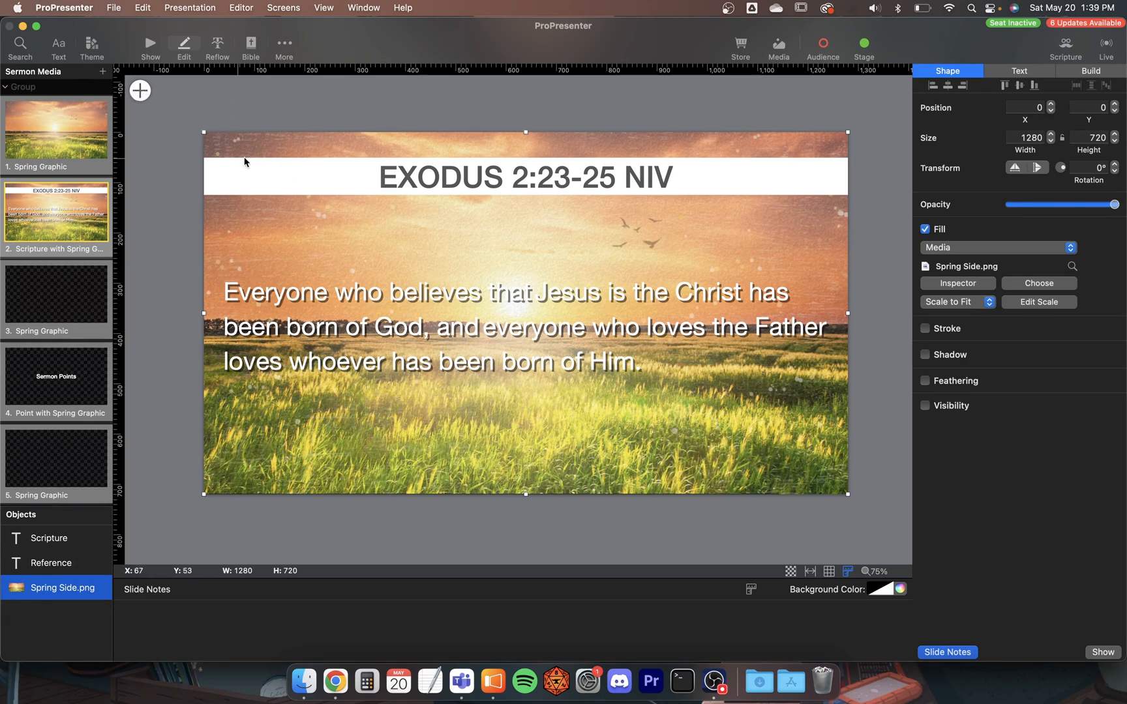
Add a rectangle shape to the scripture slide and resize it to 1280 x 720, covering the whole slide.
click(139, 91)
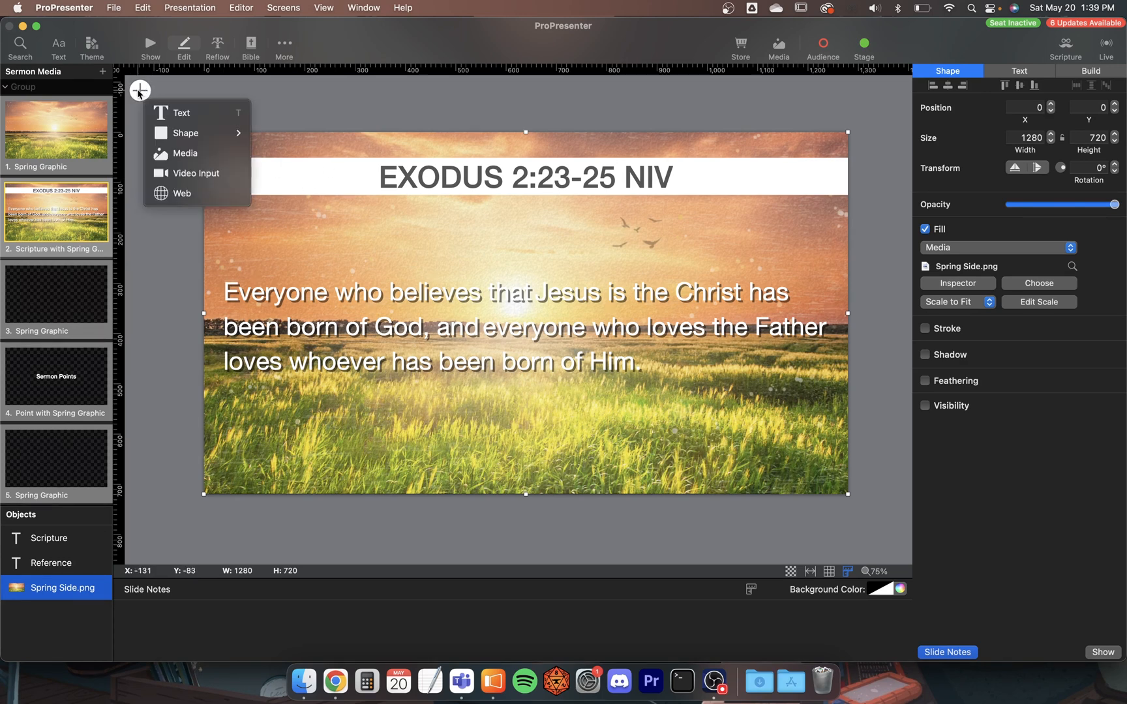
mouse_move(202, 133)
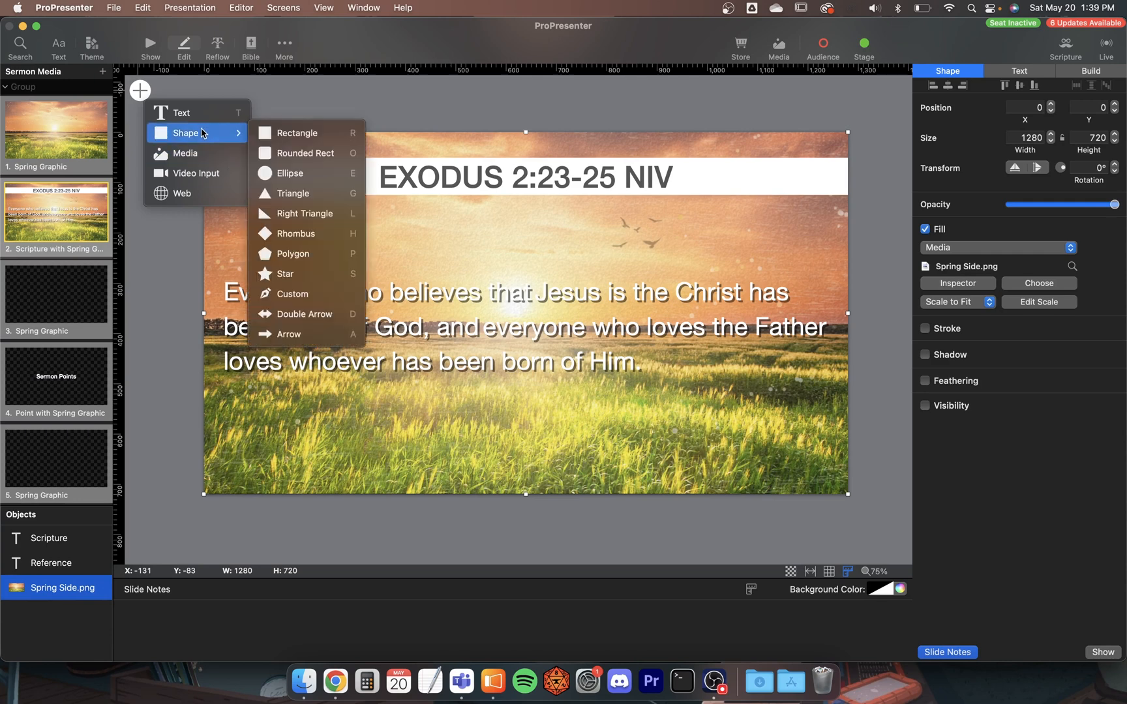
click(297, 133)
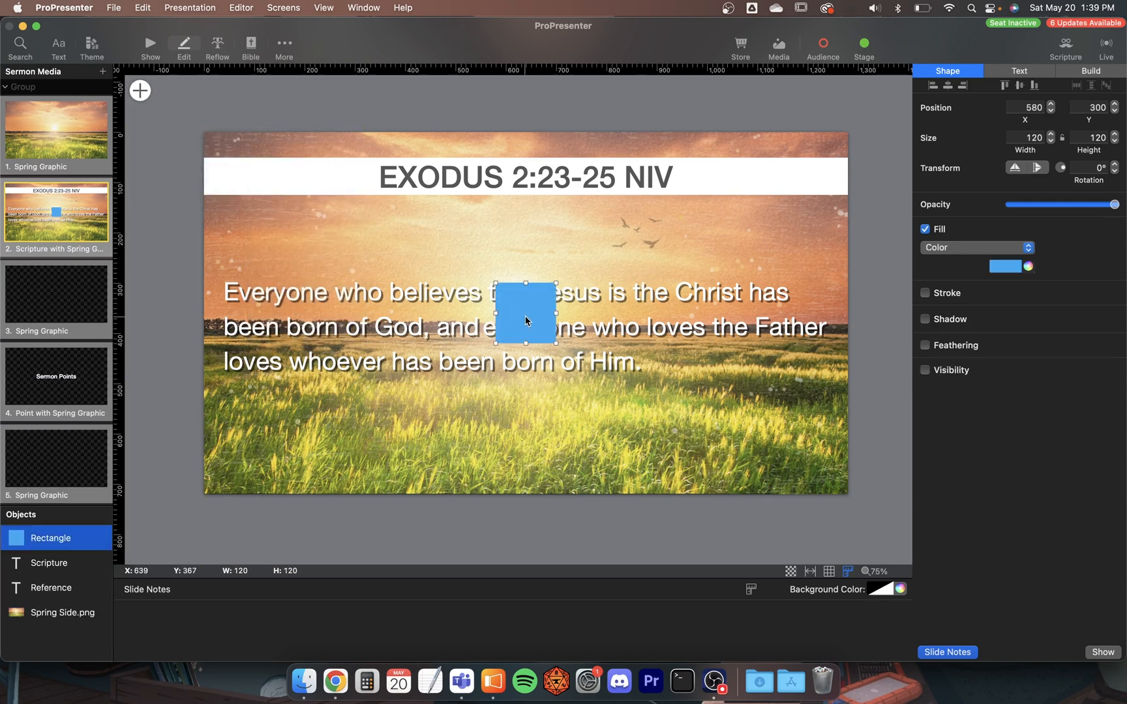
drag(527, 321, 233, 172)
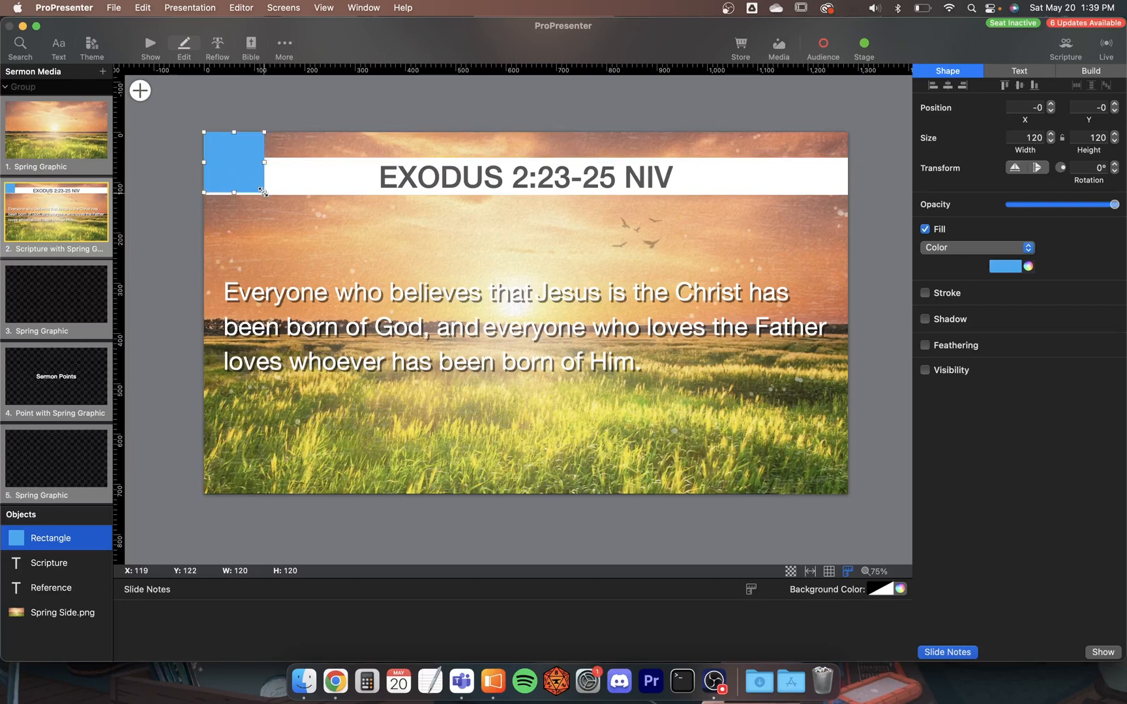
click(141, 91)
mouse_move(180, 133)
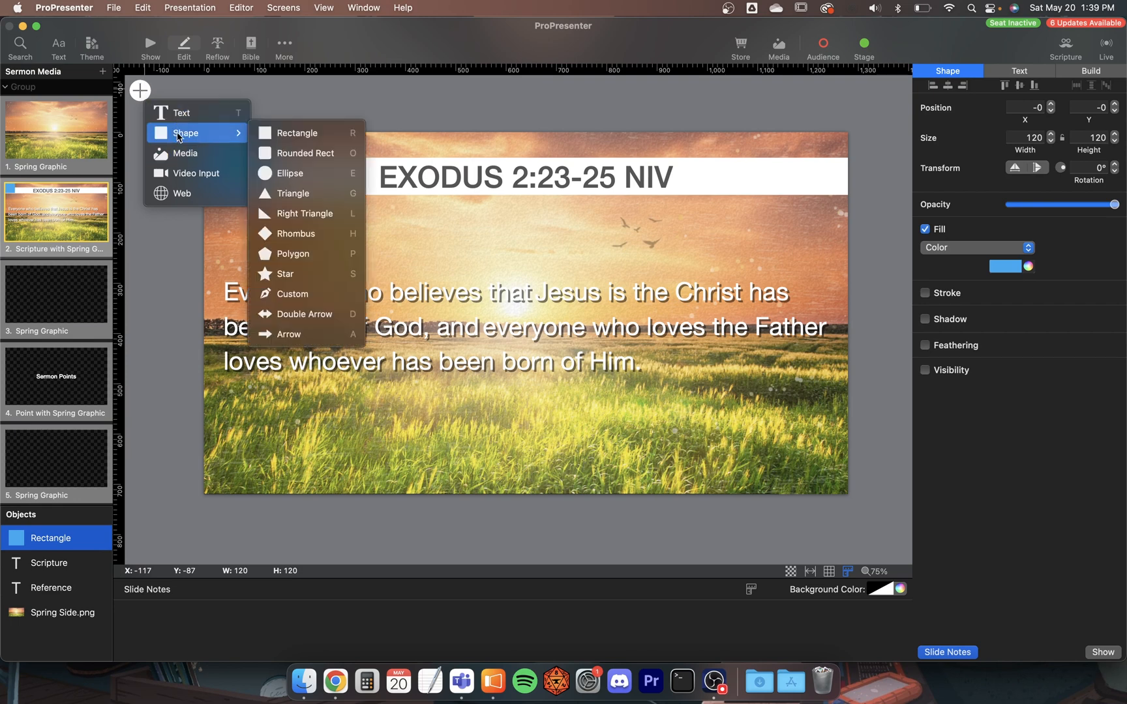
click(302, 137)
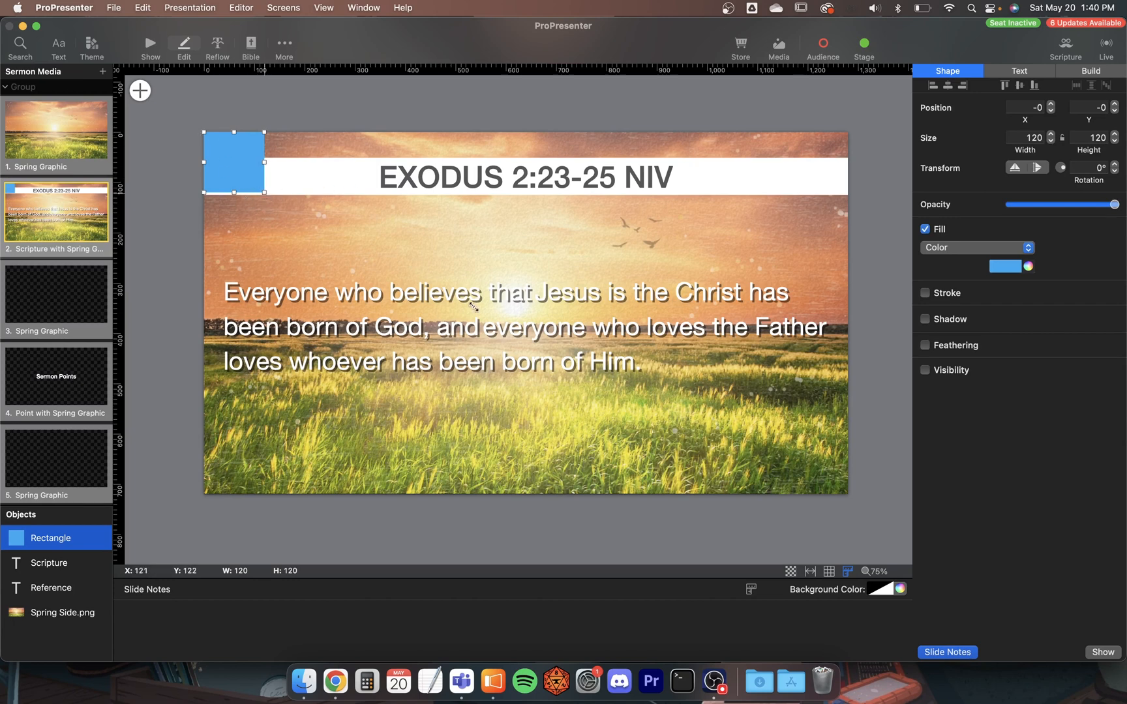
drag(474, 307, 847, 493)
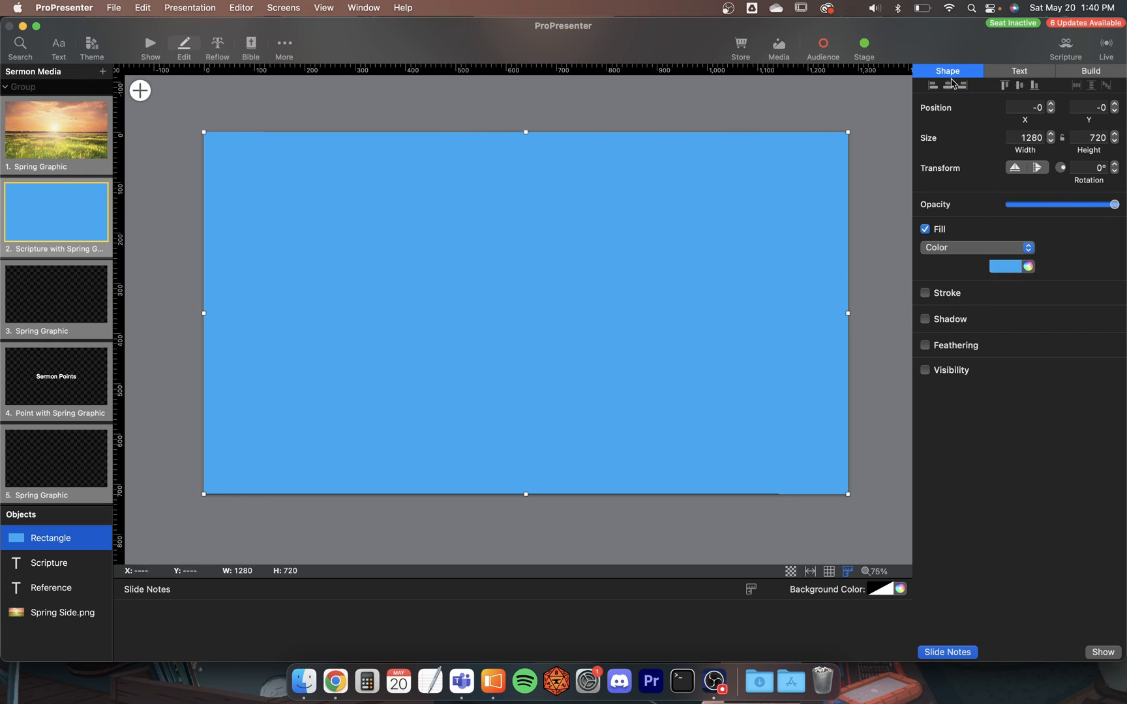
Change the fill color of the full-slide rectangle on the scripture slide to black.
click(1007, 266)
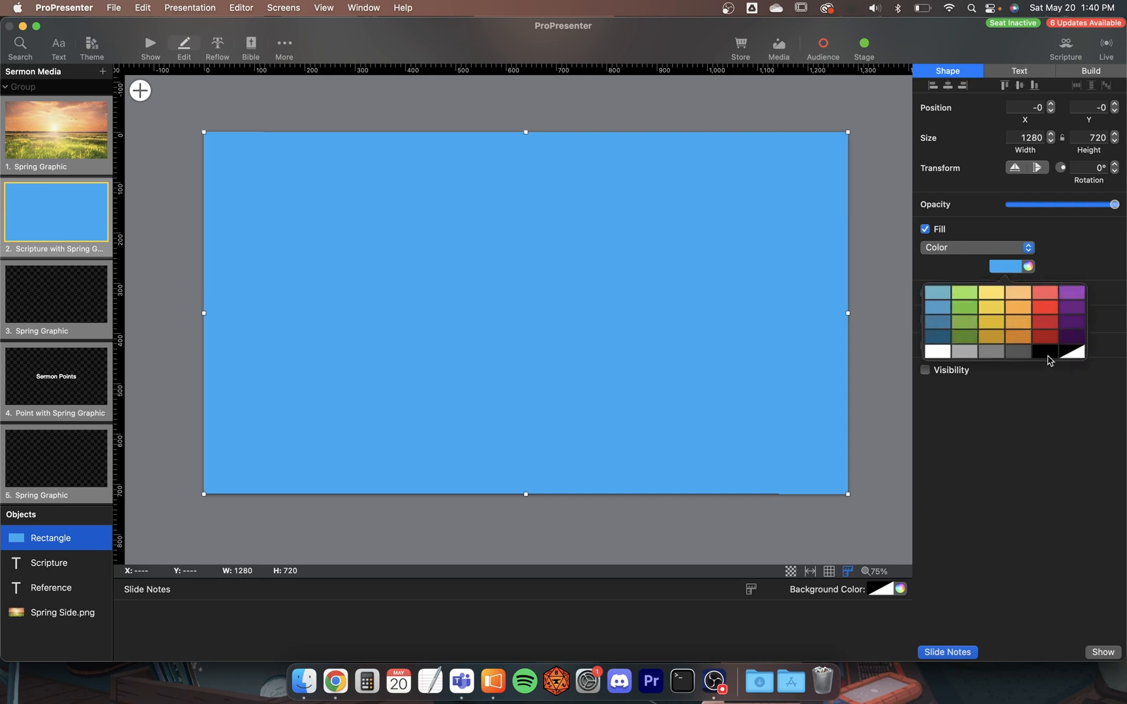
click(1047, 358)
Place the black rectangle behind the Scripture and Reference text but above Spring Side.png, and reduce its opacity to about 70%.
mouse_move(64, 534)
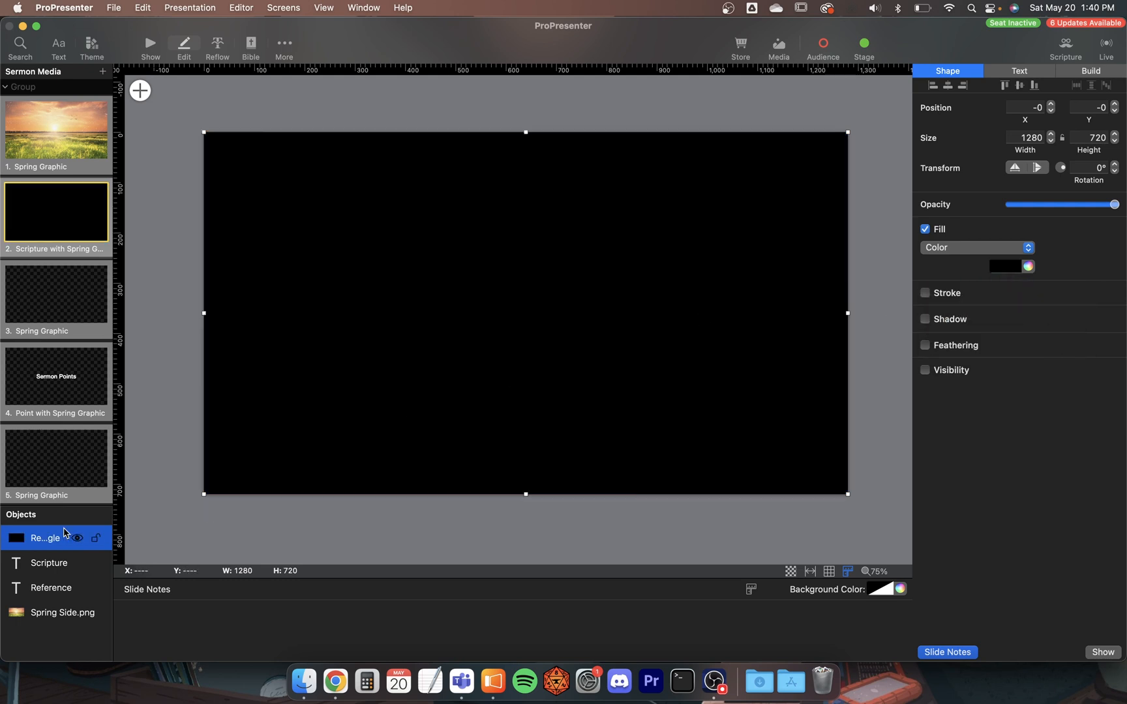
drag(60, 541, 59, 601)
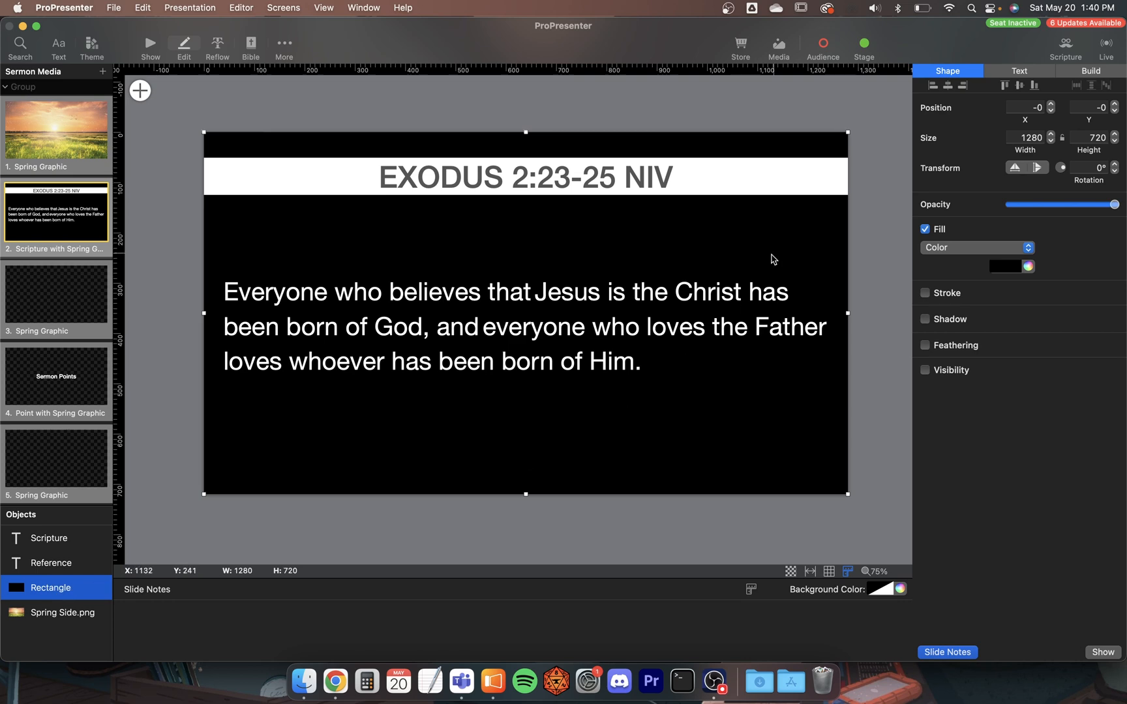
drag(1116, 205, 1084, 207)
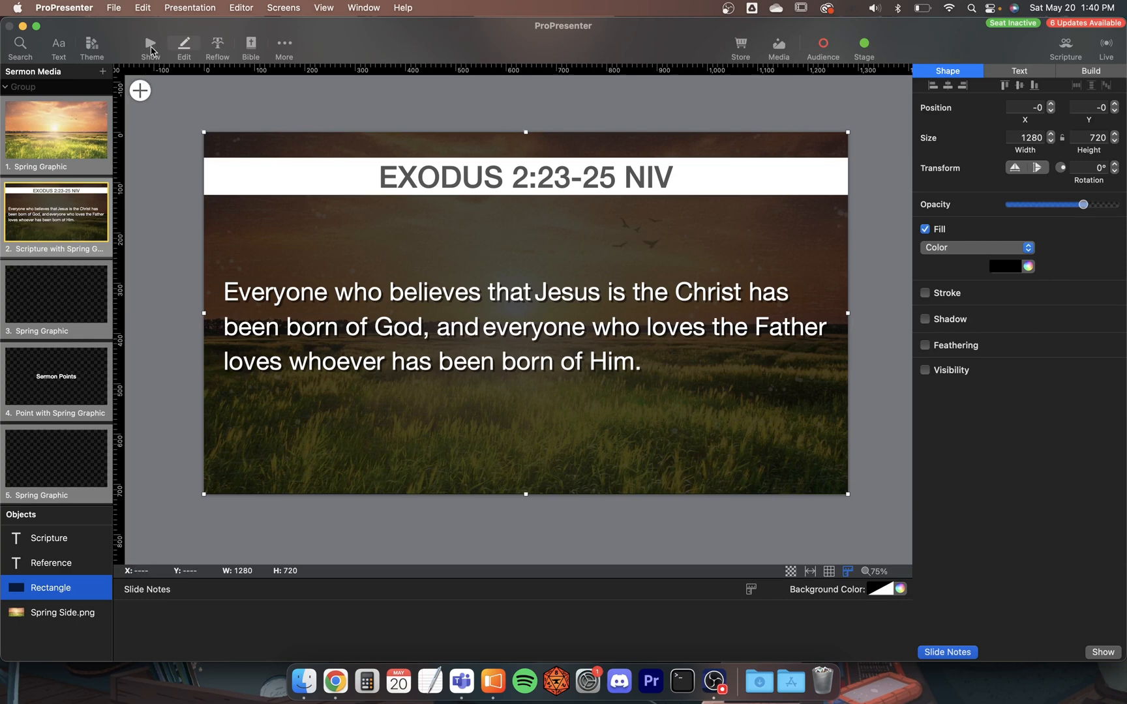
Compare the Spring Graphic slide 1 with the darkened scripture slide, and return to the show view of the presentation.
click(63, 118)
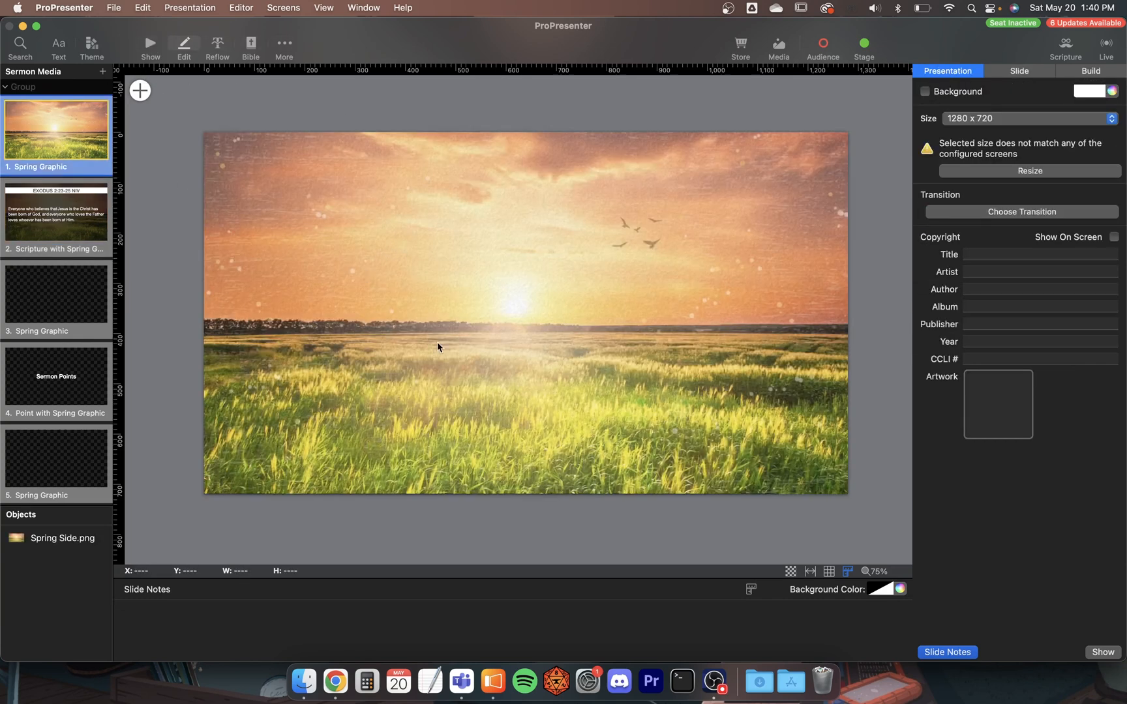
click(43, 207)
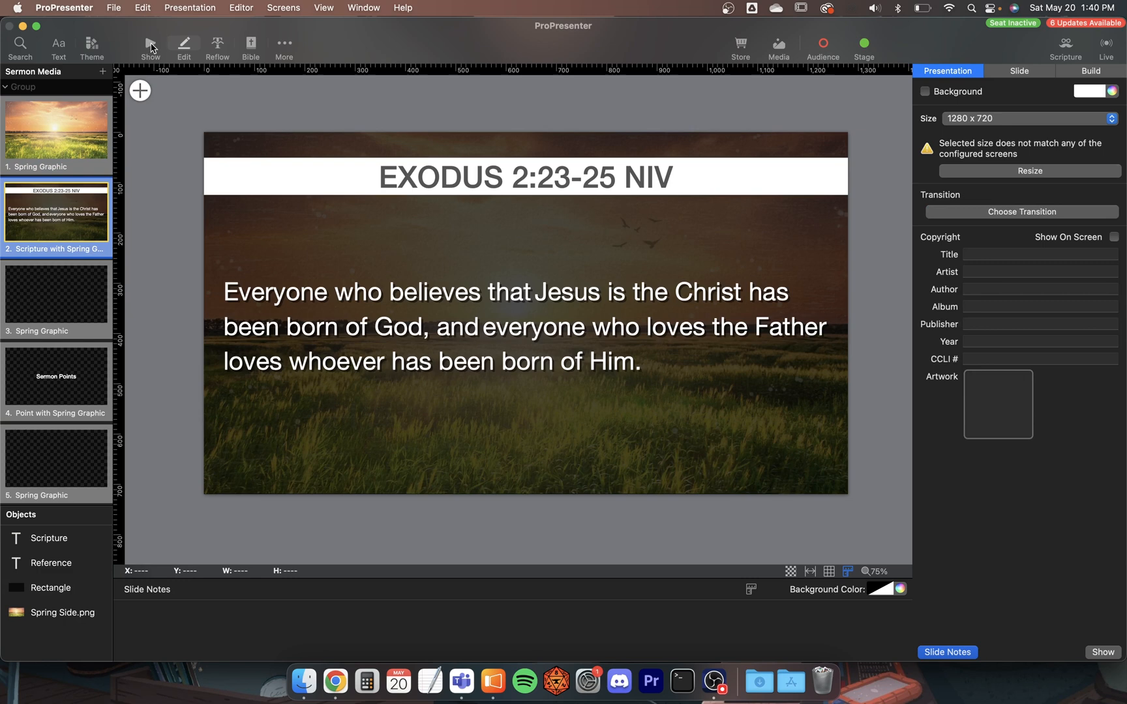
click(151, 45)
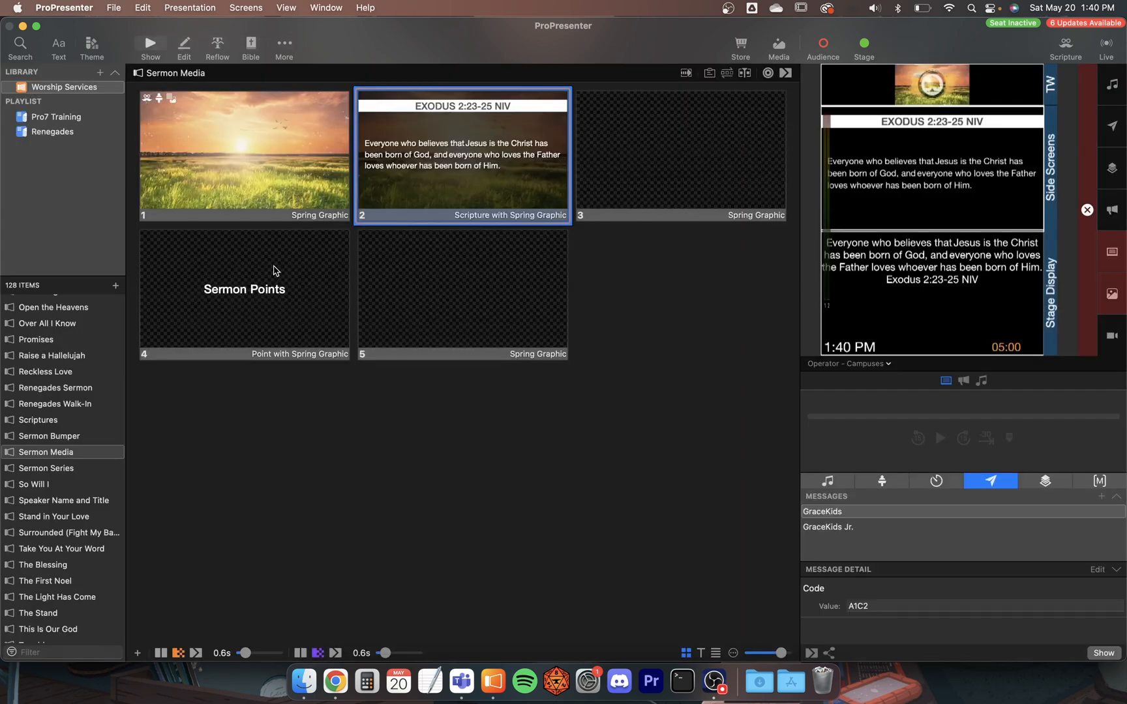